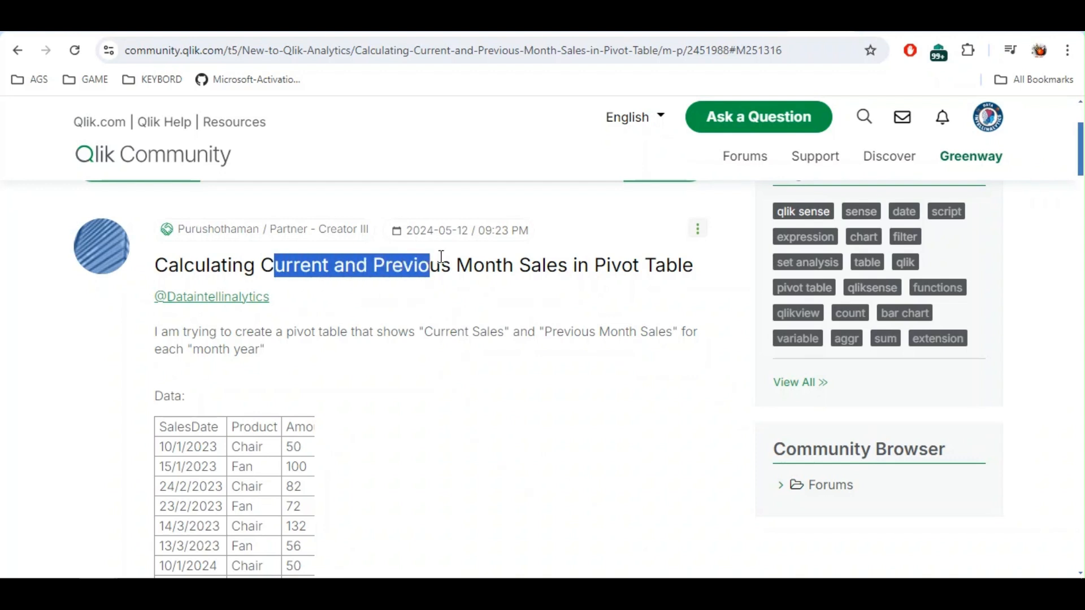
Read the forum post's sample sales data and its expected pivot table layout
scroll(509, 305, "down", 1)
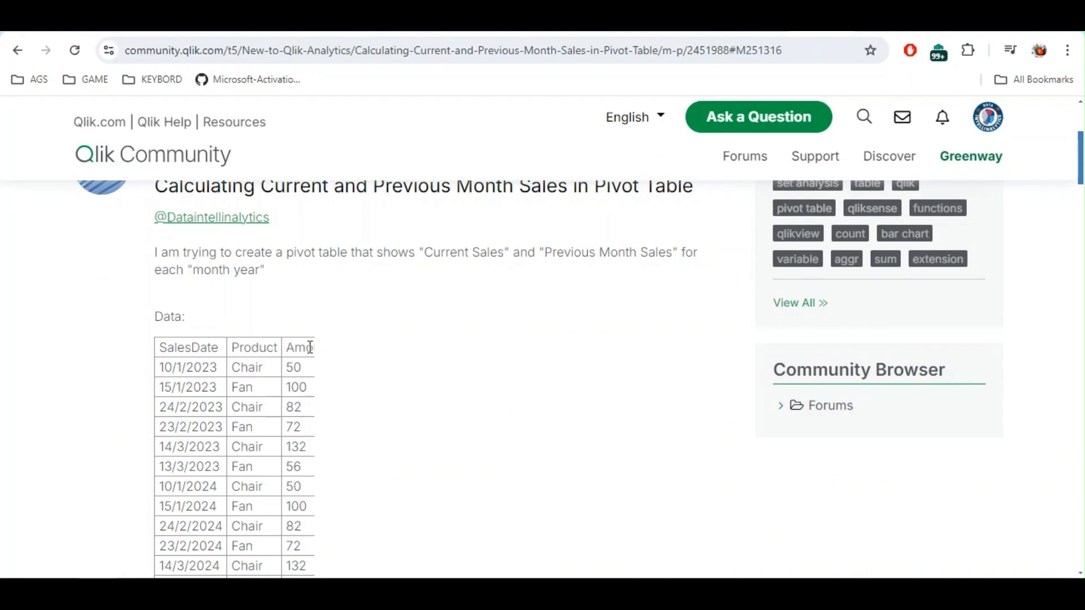
double_click(188, 365)
left_click(247, 365)
double_click(188, 370)
left_click(212, 380)
left_click_drag(236, 364, 307, 388)
left_click(327, 387)
scroll(395, 361, "down", 3)
scroll(391, 349, "down", 3)
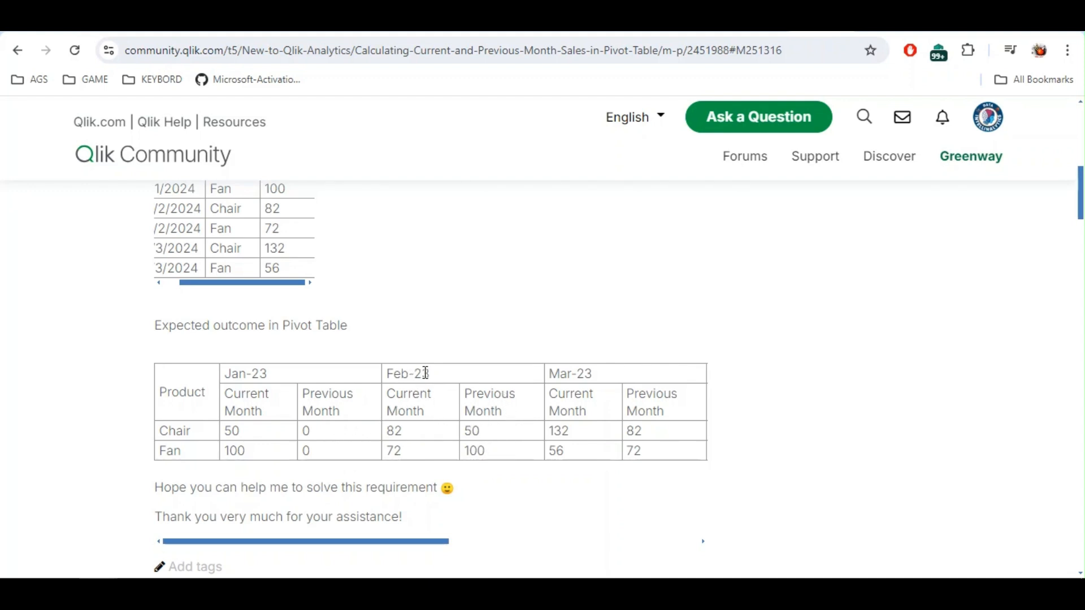
left_click_drag(402, 412, 414, 448)
left_click(412, 448)
left_click_drag(478, 435, 484, 467)
left_click(502, 441)
Review the sample data rows and the expected Current Month and Previous Month columns again
scroll(502, 442, "up", 2)
scroll(526, 467, "up", 8)
scroll(528, 418, "down", 4)
scroll(529, 339, "up", 1)
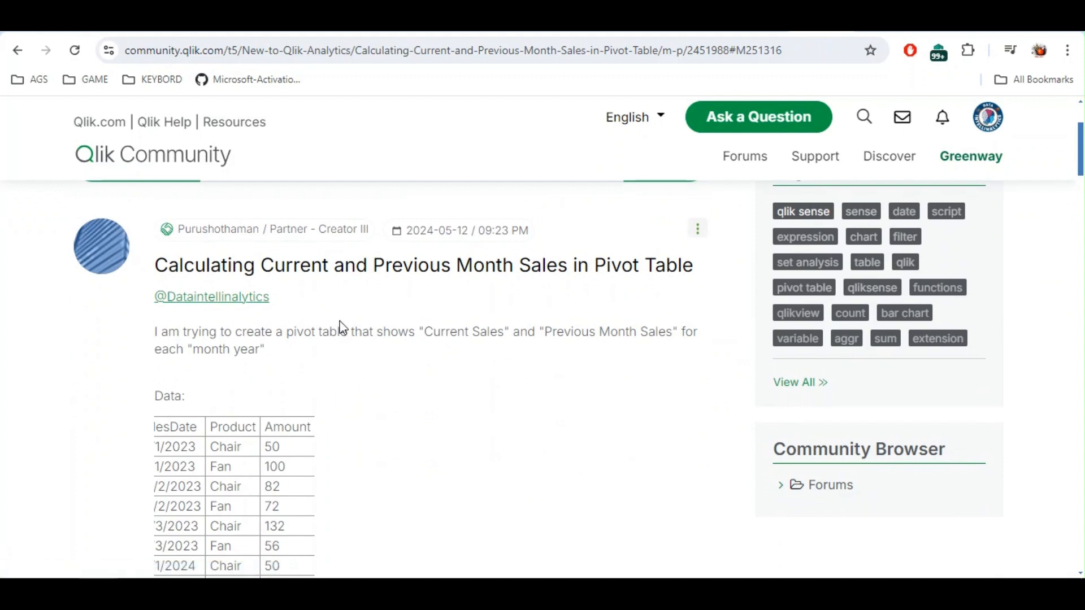
scroll(346, 328, "down", 6)
scroll(395, 339, "down", 2)
scroll(376, 370, "up", 4)
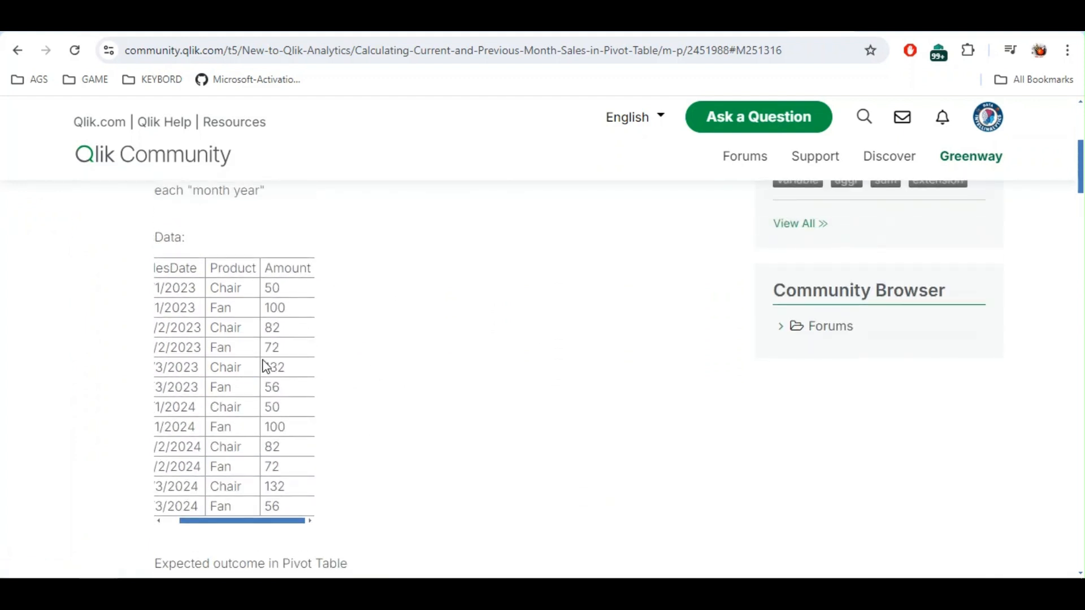
left_click_drag(262, 520, 189, 520)
scroll(311, 435, "down", 5)
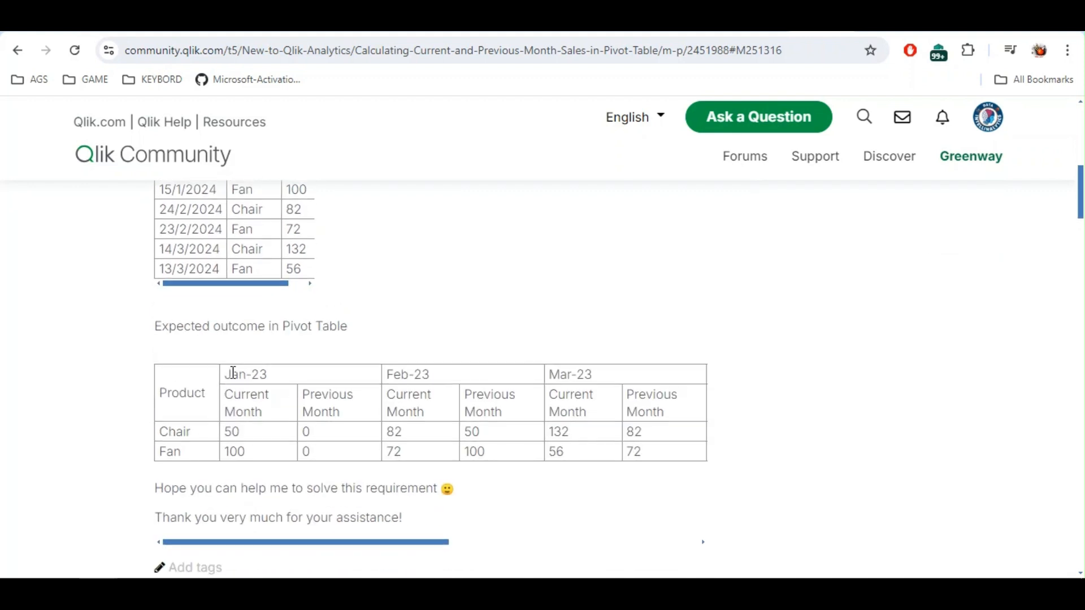
scroll(226, 339, "up", 3)
left_click_drag(192, 270, 203, 317)
scroll(435, 426, "down", 2)
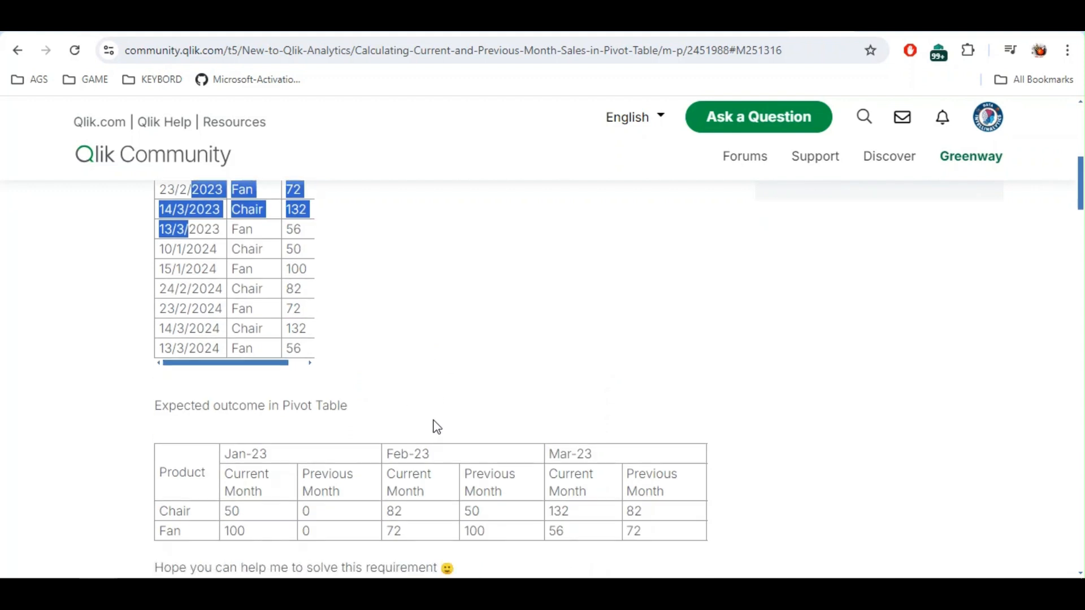
left_click(332, 453)
left_click_drag(243, 448, 551, 462)
left_click(591, 459)
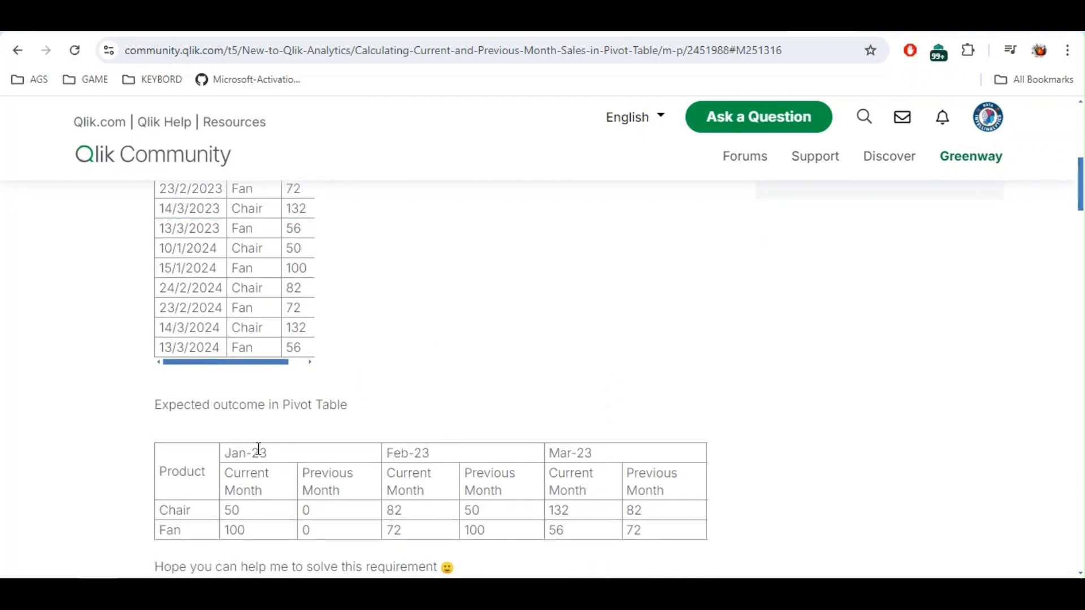
left_click_drag(240, 455, 554, 472)
left_click(620, 460)
Switch to Qlik Sense and review the load script with the inline sales data and Monthname field
key("alt+Tab")
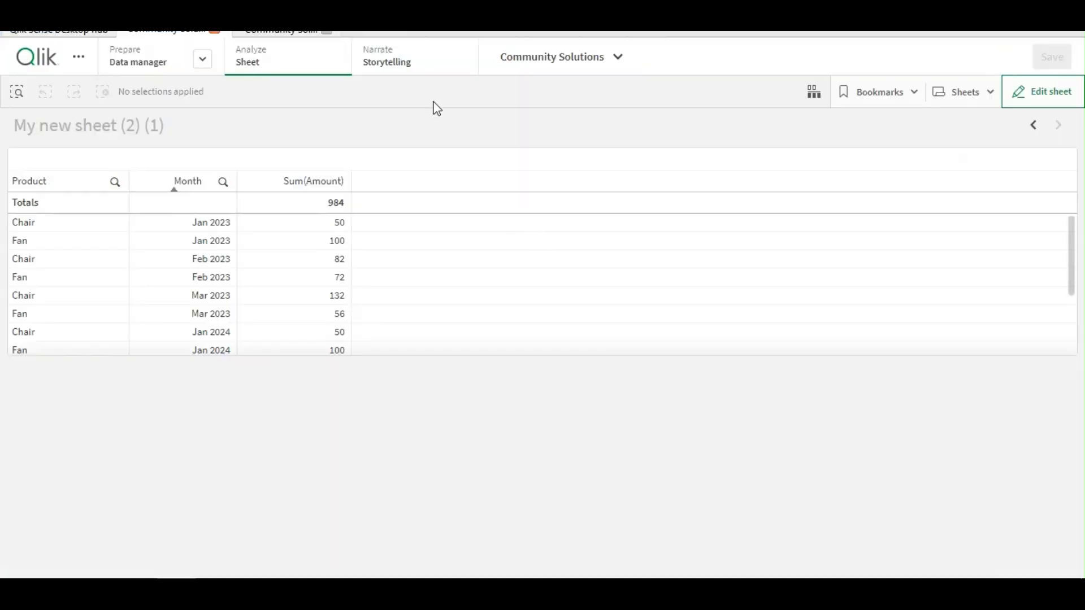
left_click(288, 33)
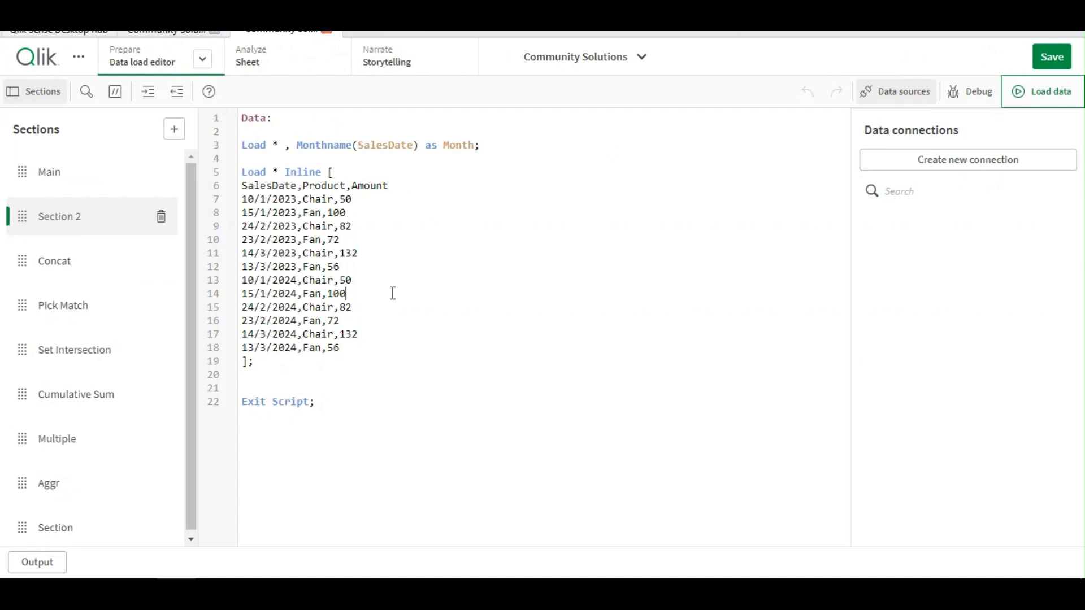
left_click_drag(271, 168, 390, 342)
left_click(408, 348)
left_click_drag(477, 145, 176, 150)
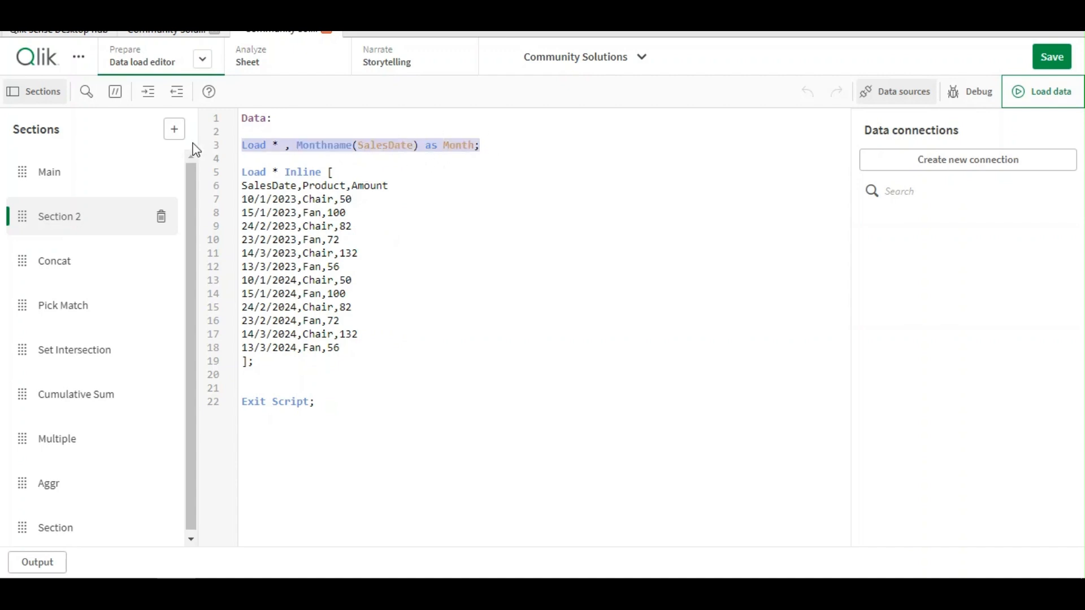
left_click(489, 152)
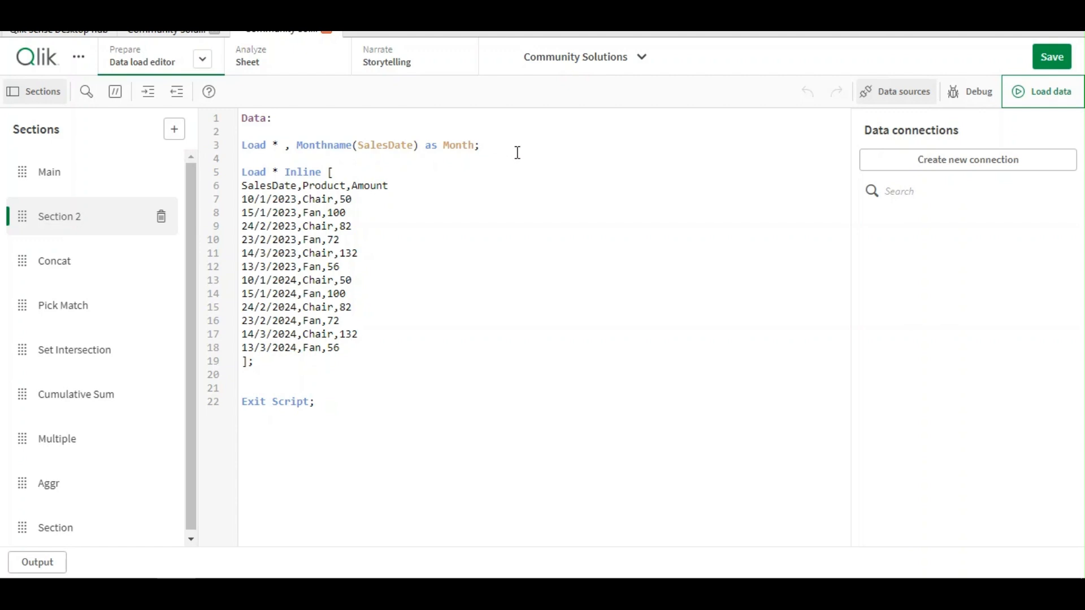
double_click(463, 145)
left_click(332, 188)
left_click(164, 34)
scroll(358, 300, "down", 3)
scroll(362, 302, "up", 3)
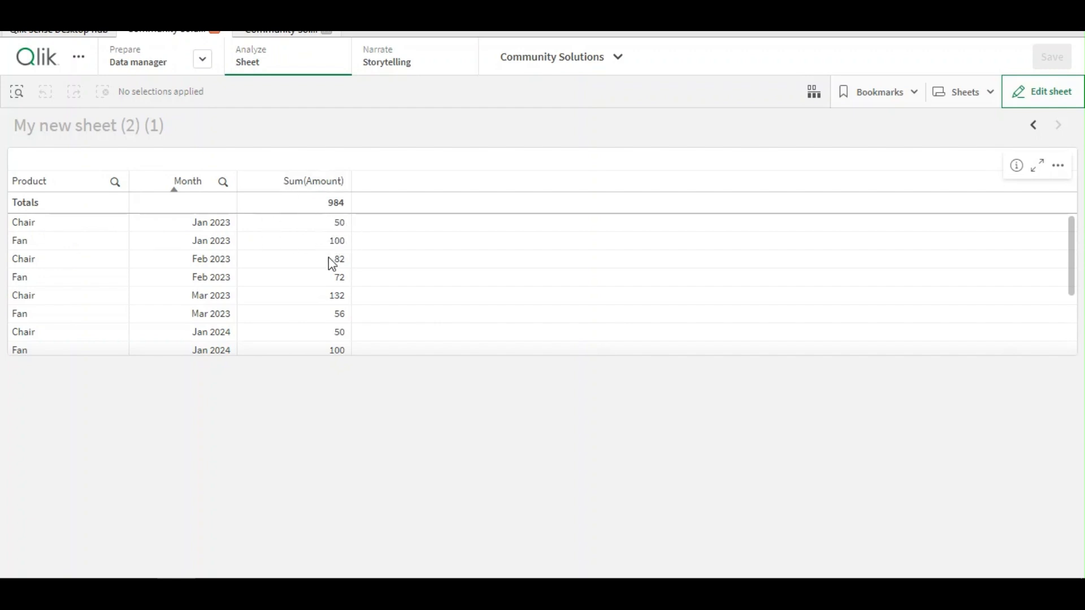
Add a pivot table to the sheet below the existing table
left_click(1043, 94)
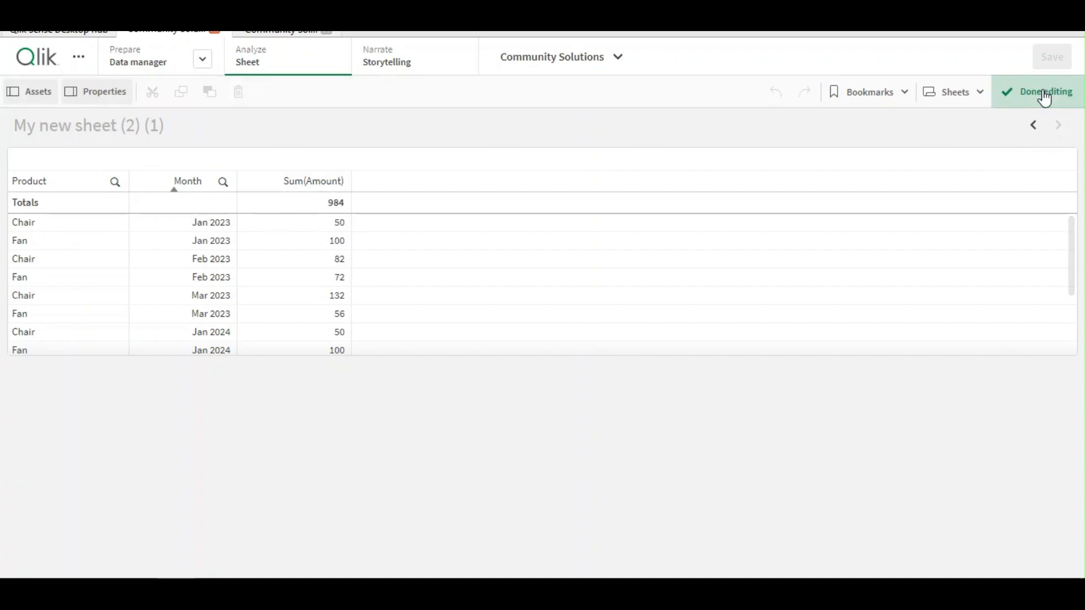
scroll(128, 406, "down", 5)
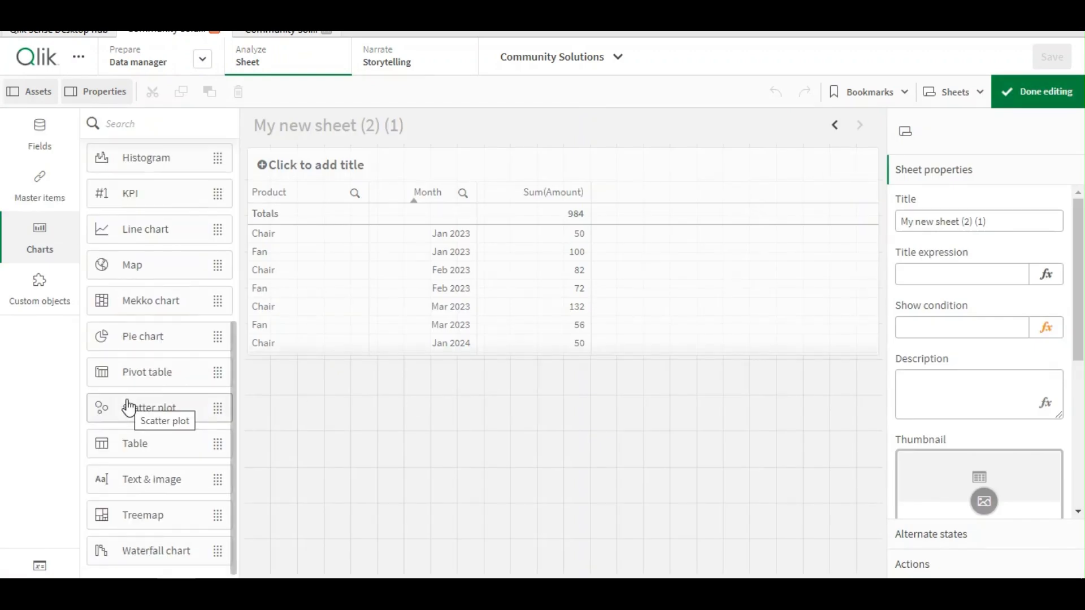
left_click_drag(149, 379, 515, 436)
left_click_drag(559, 465, 988, 468)
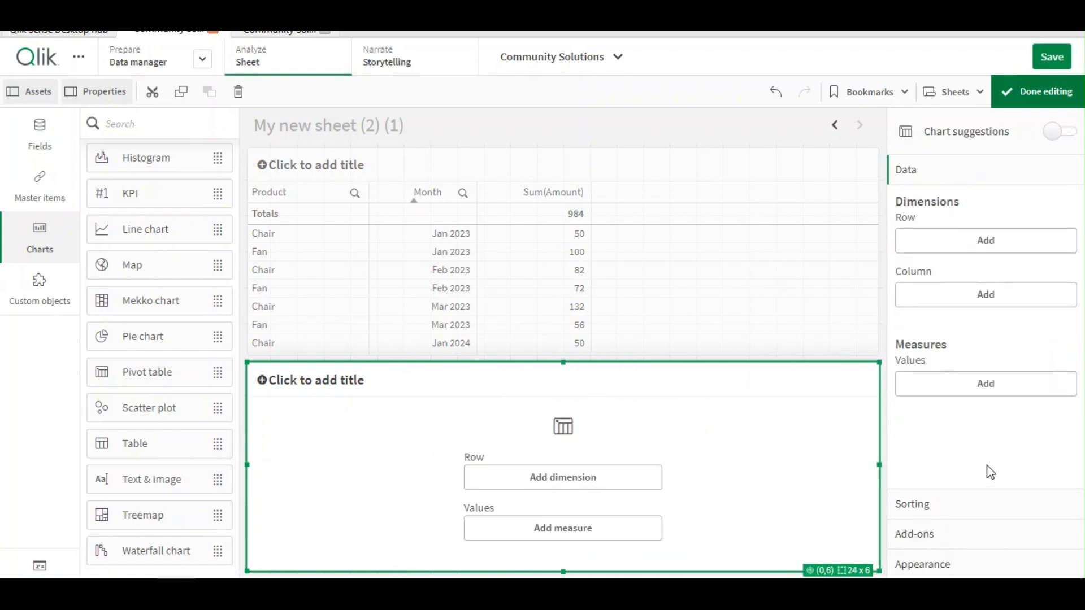
Add Product as the row dimension and Month as the column dimension of the pivot table
left_click(954, 249)
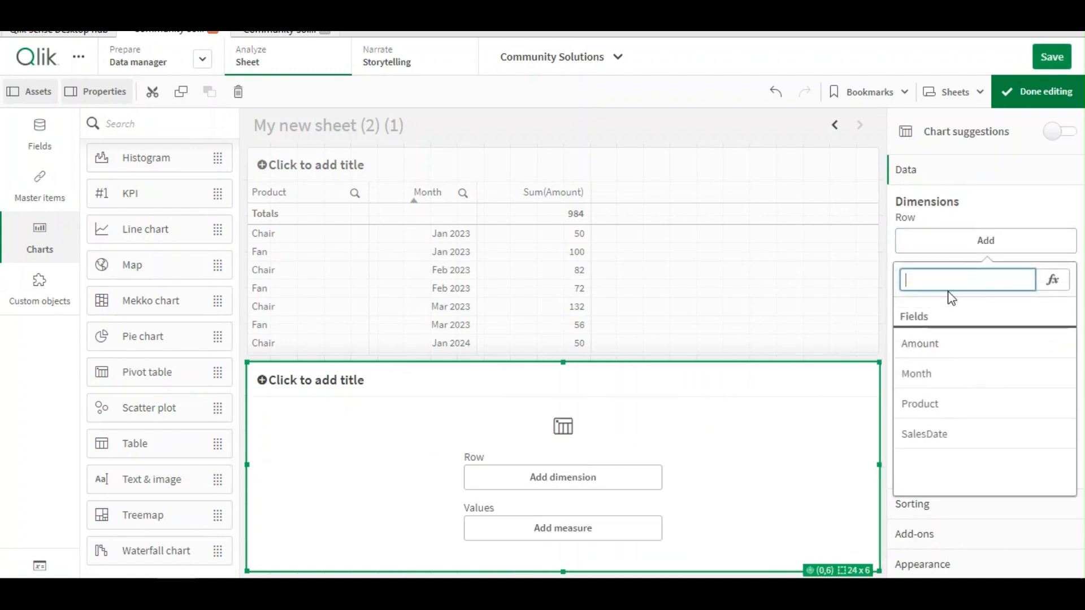
left_click(936, 406)
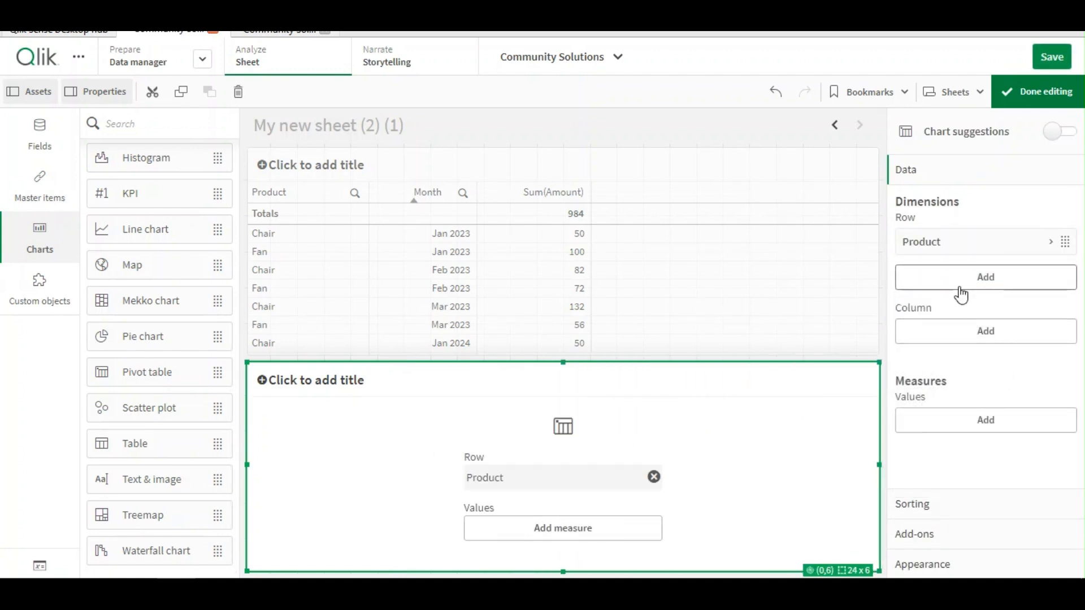
left_click(958, 338)
left_click(949, 199)
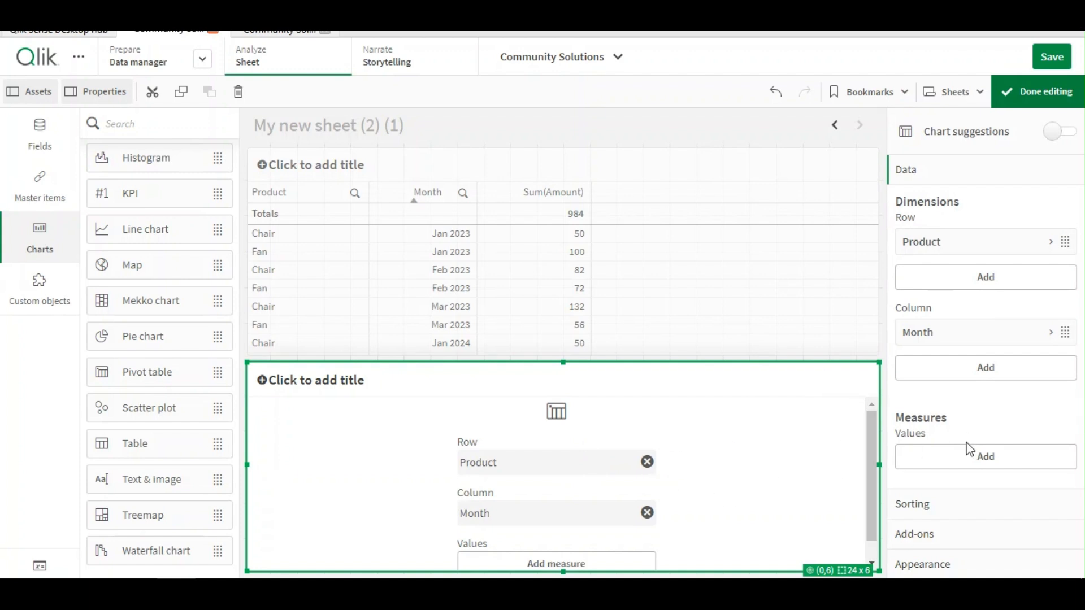
Add a Sum of Amount measure labelled Current Month and leave edit mode
left_click(1001, 455)
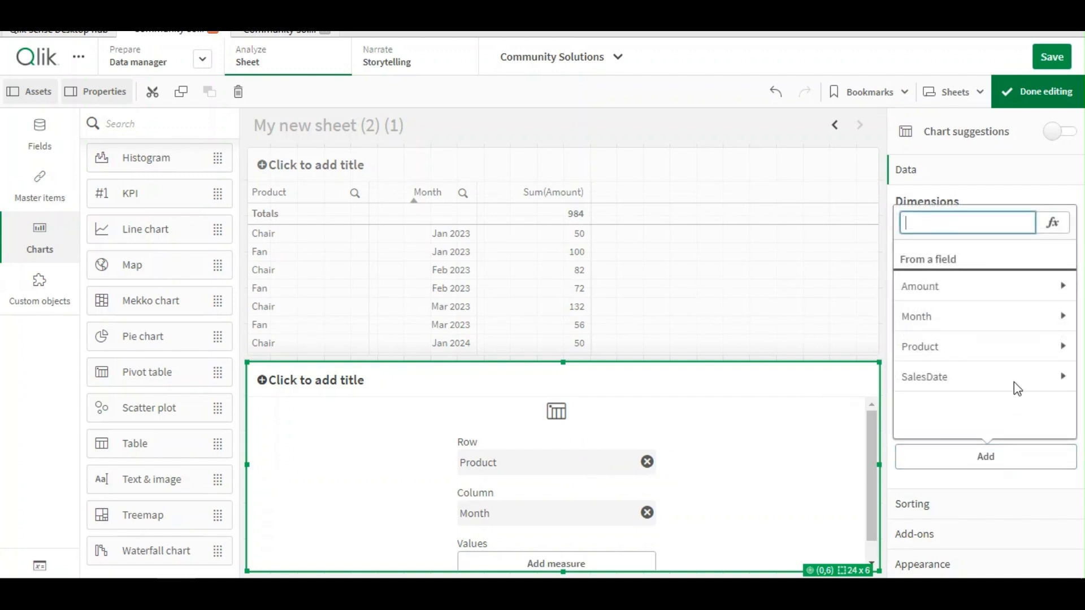
left_click(969, 288)
left_click(953, 285)
scroll(1005, 416, "down", 1)
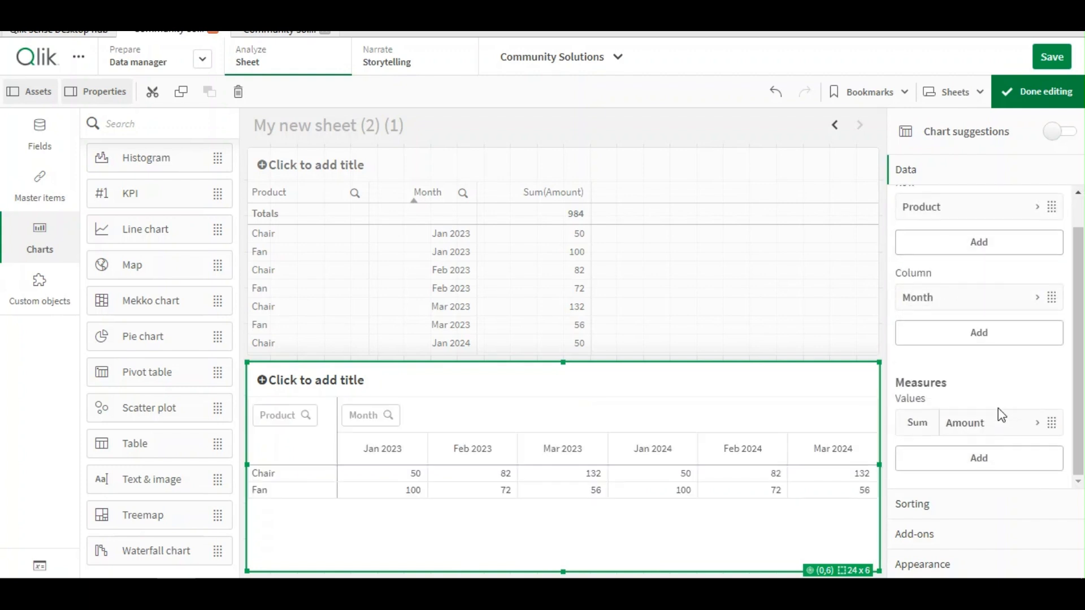
left_click(976, 425)
scroll(976, 424, "down", 3)
left_click(939, 361)
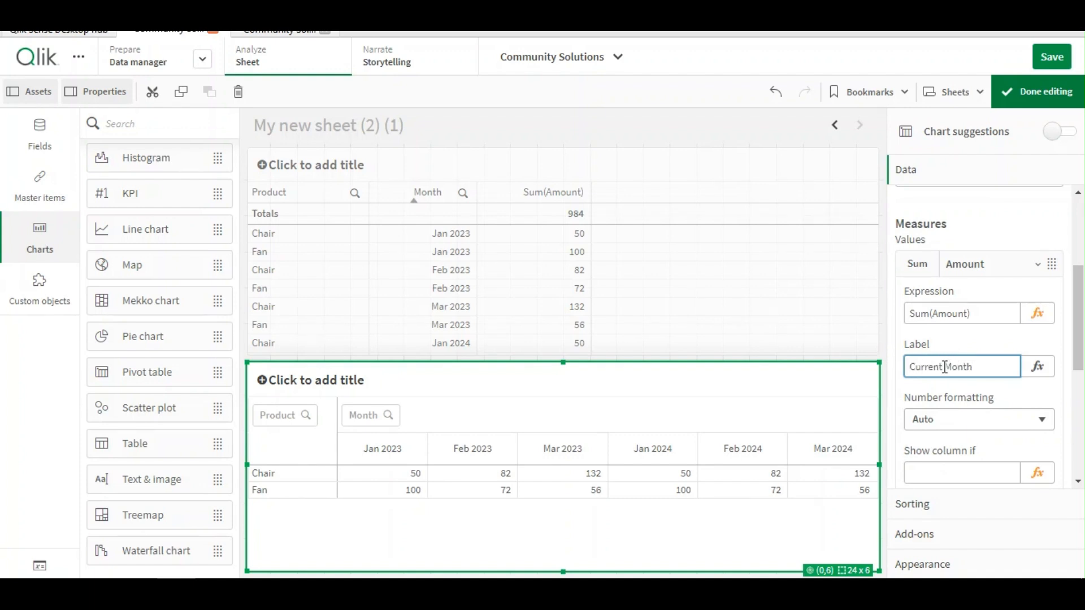
type("Current Month")
left_click(944, 263)
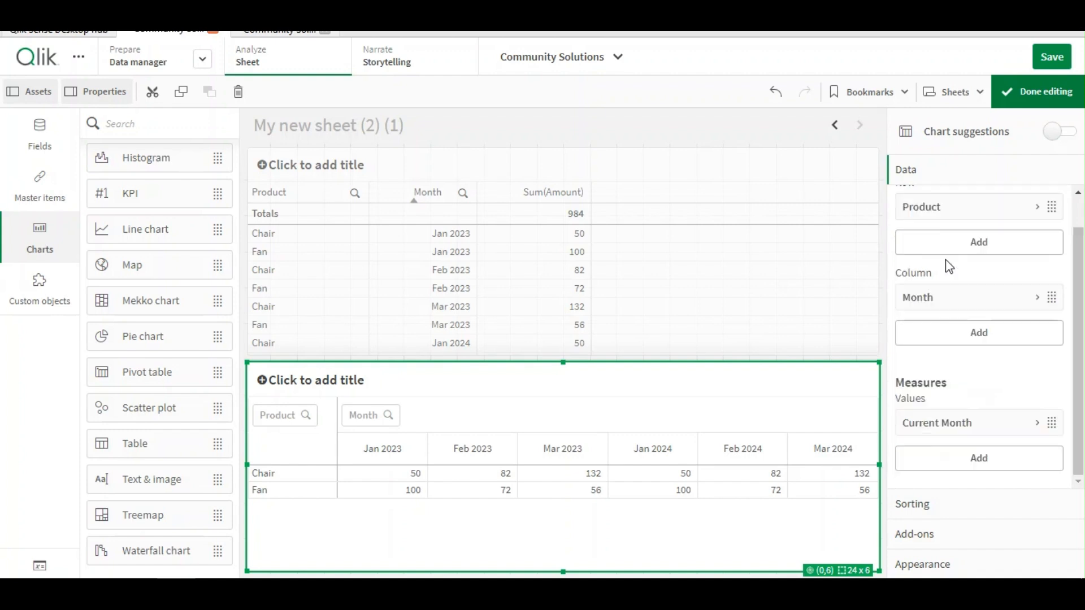
left_click(1043, 99)
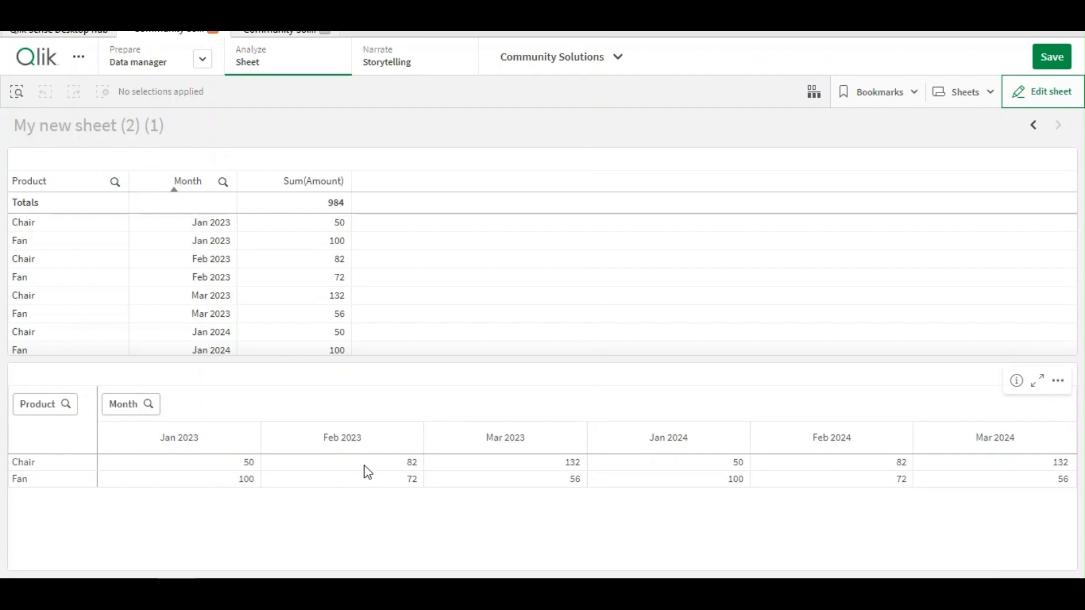
Add a second Sum of Amount measure to the pivot table and leave edit mode
left_click(1039, 104)
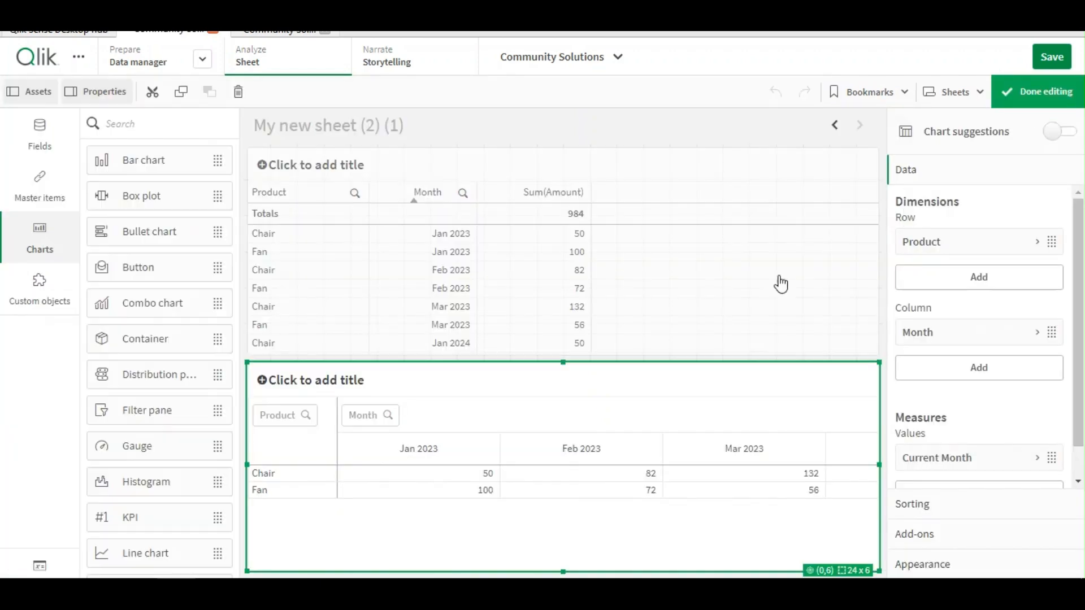
left_click(528, 379)
scroll(963, 435, "down", 2)
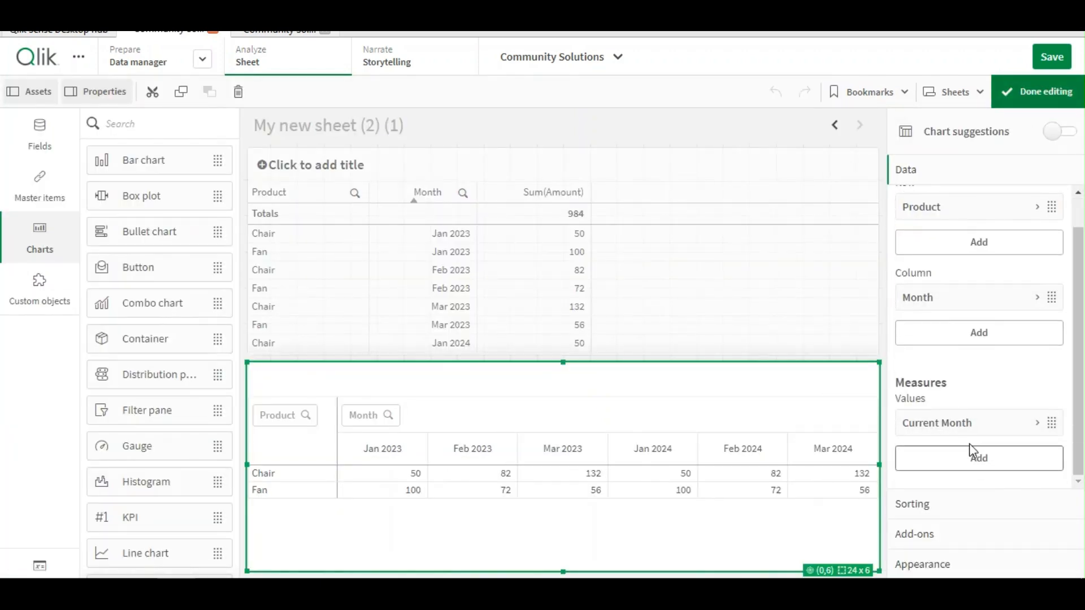
left_click(962, 458)
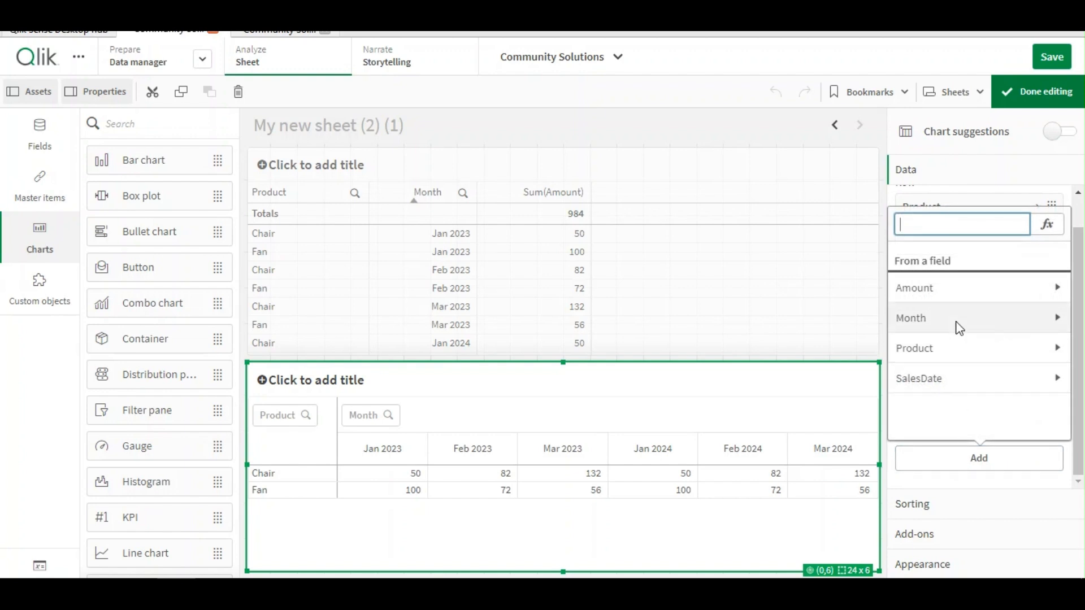
left_click(962, 290)
left_click(936, 286)
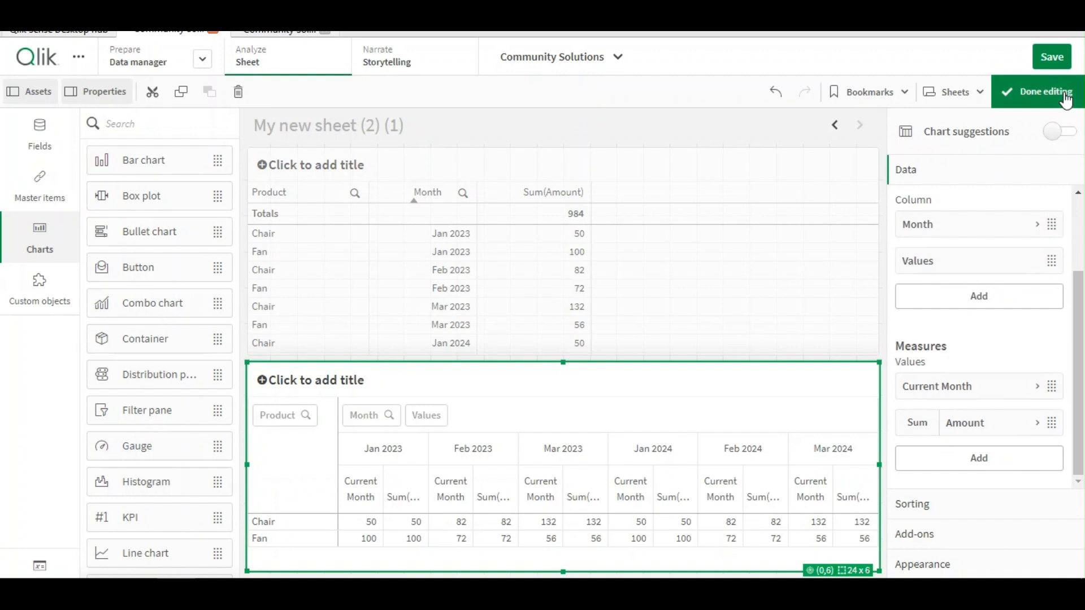
left_click(1039, 91)
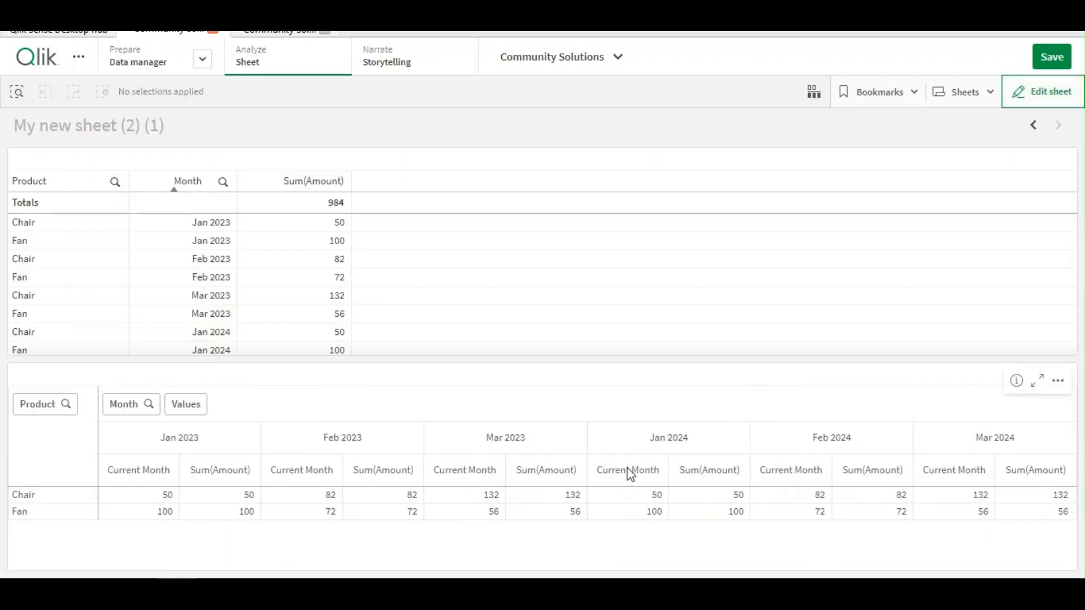
Change the second measure's expression to Before(Sum(Amount))
scroll(335, 249, "down", 2)
scroll(335, 255, "up", 2)
left_click(1052, 97)
left_click(559, 382)
left_click(559, 379)
scroll(1083, 327, "down", 2)
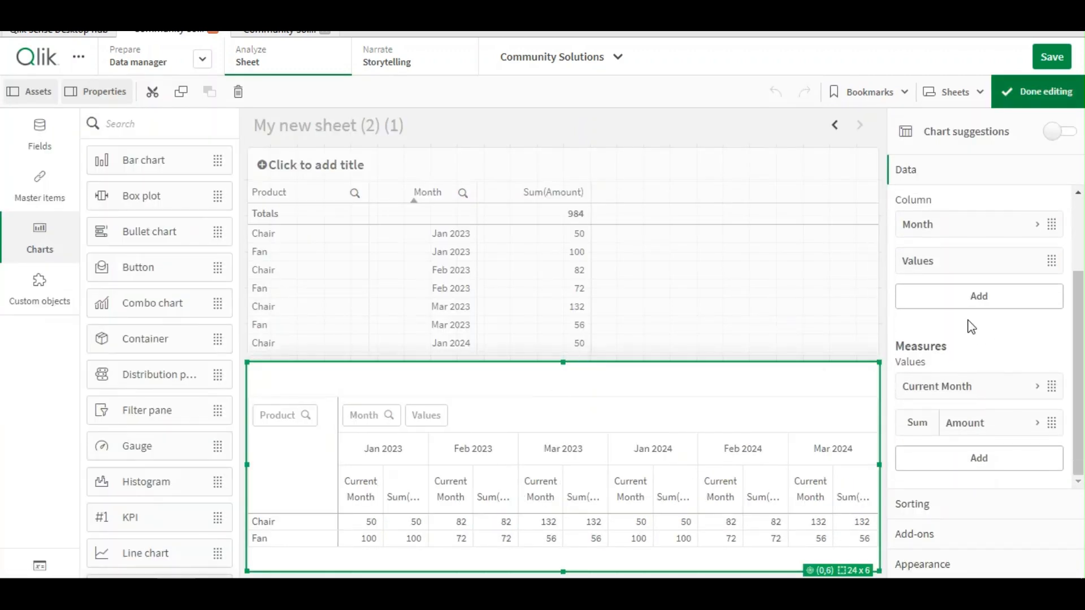
left_click(995, 429)
left_click(1037, 473)
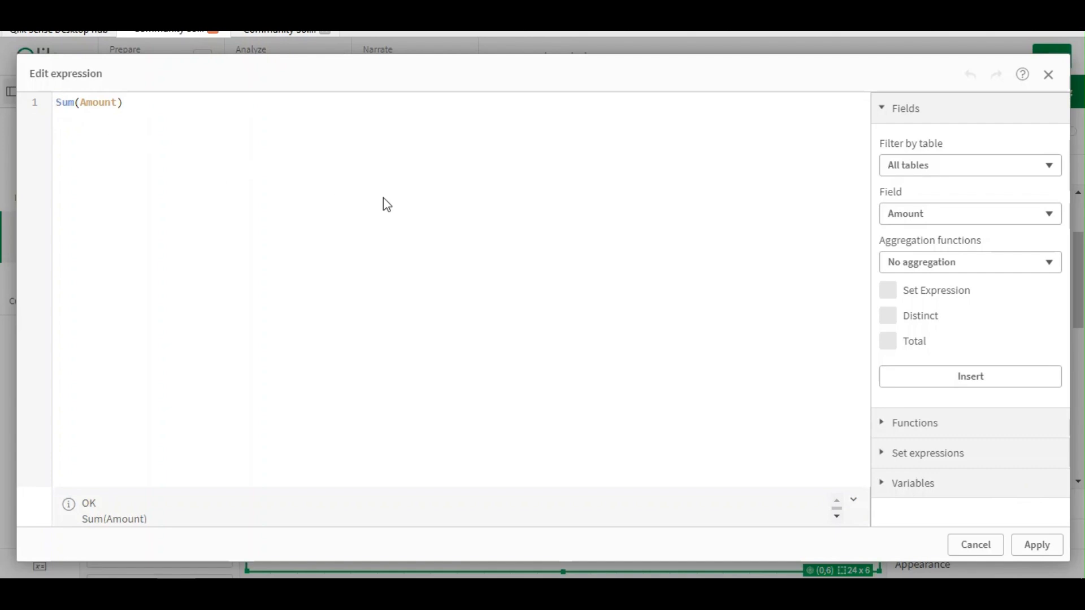
type("Beore")
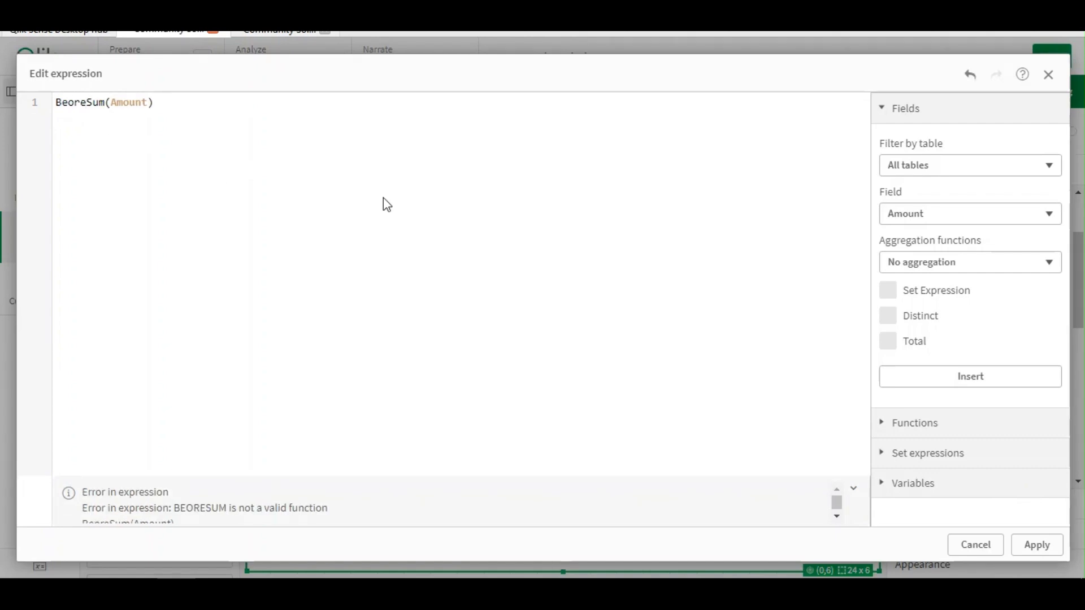
key("BackSpace")
key("BackSpace")
key("BackSpace")
type("fore(")
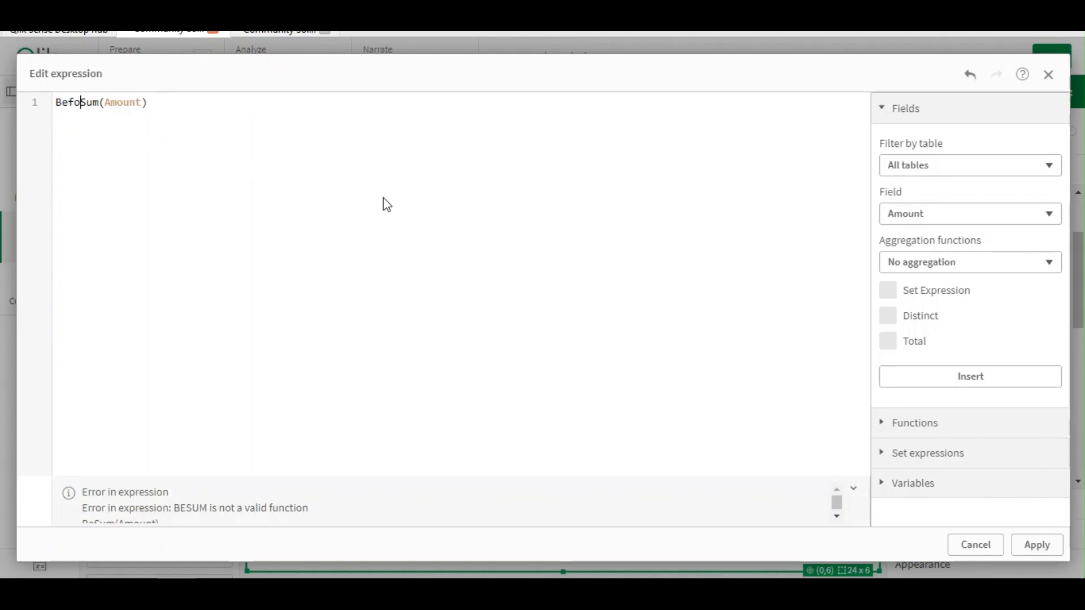
key("End")
type(")")
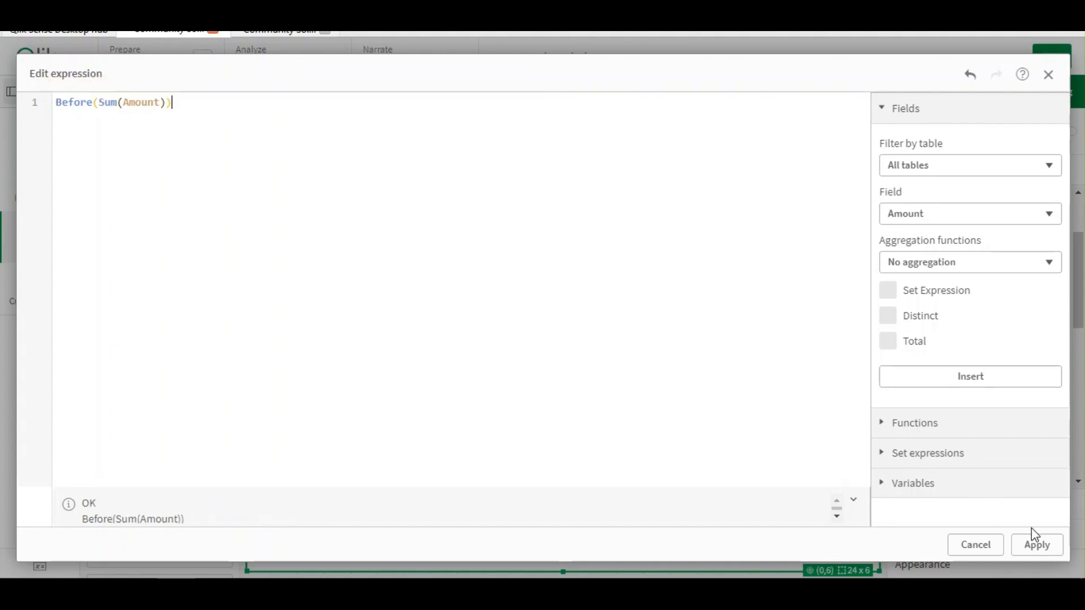
left_click(1031, 543)
Label the second measure Previous Amount and finish editing the sheet
scroll(980, 339, "down", 3)
left_click(957, 368)
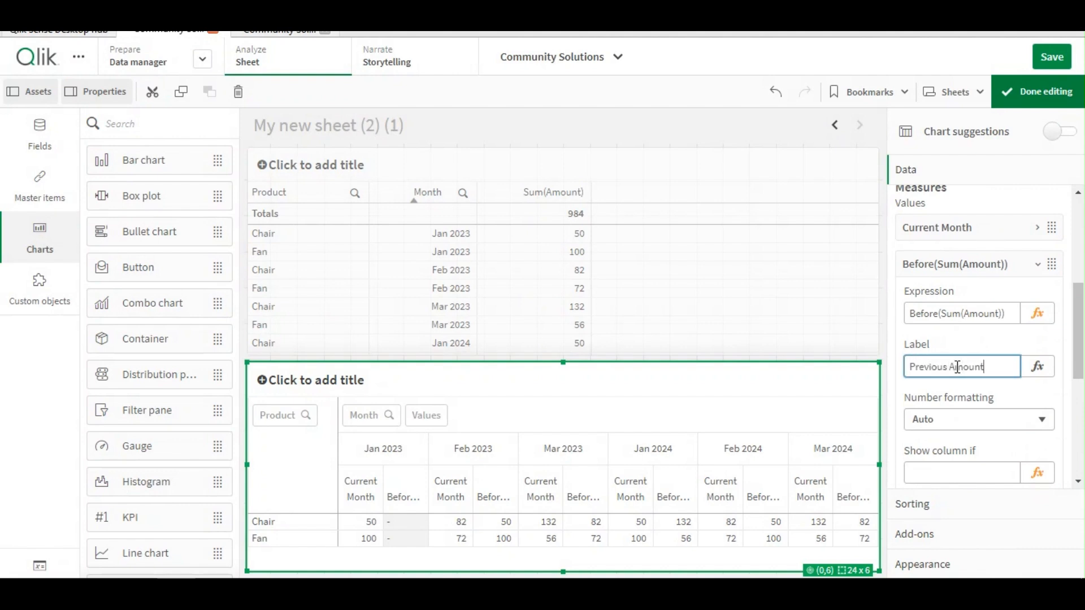
key("Return")
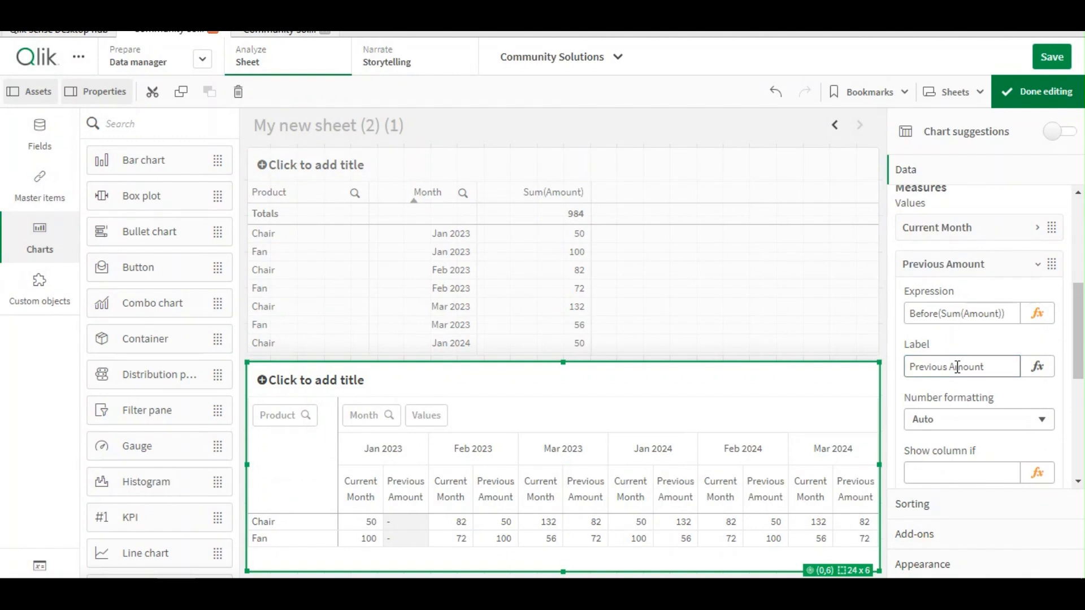
left_click(966, 265)
left_click(1043, 91)
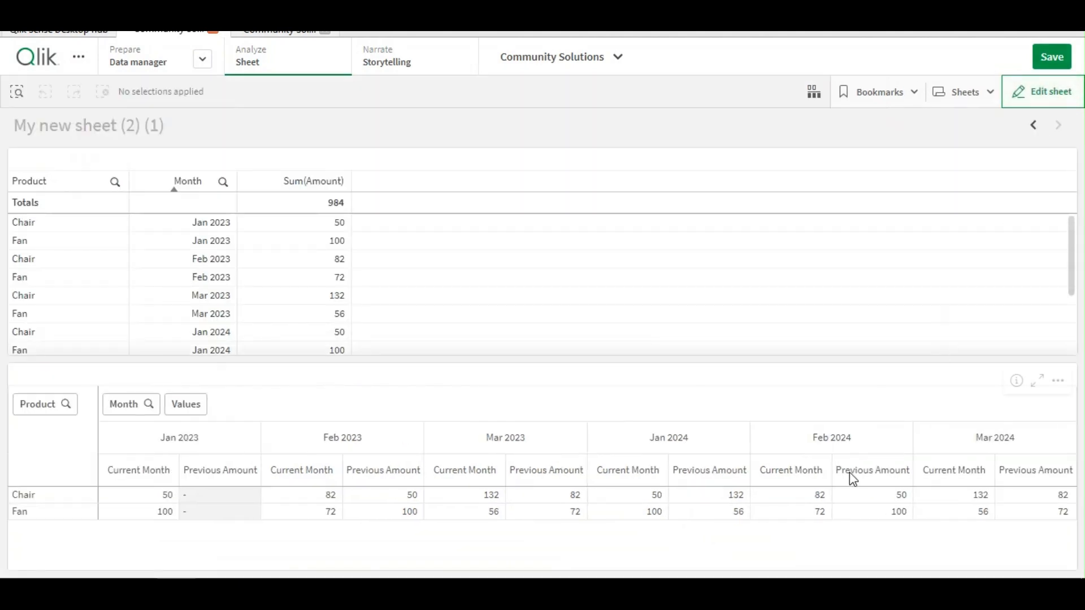